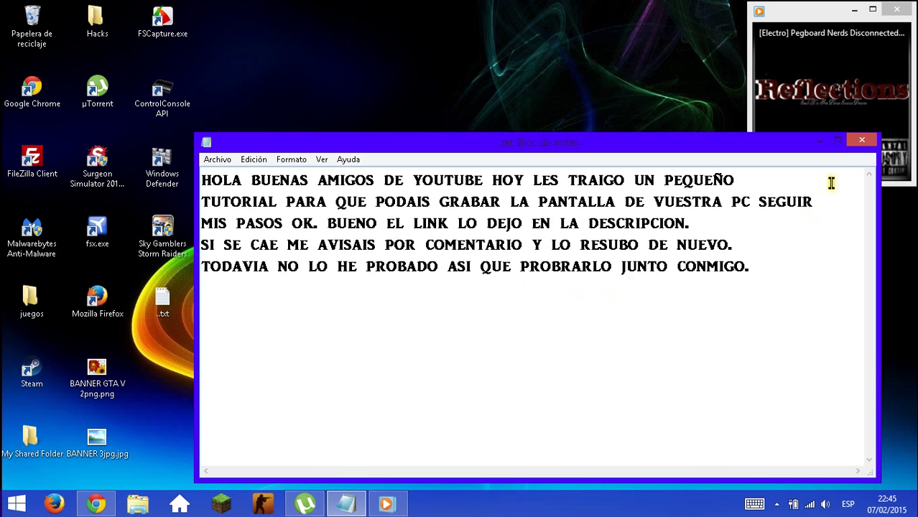
# - Minimize the note, launch the SMRecorder installer from the desktop and choose Español as the installation language
pyautogui.click(819, 140)
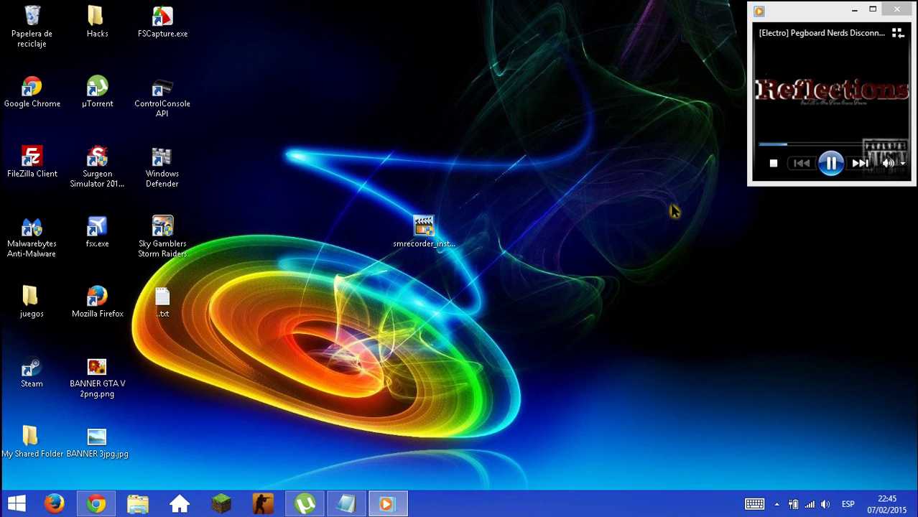
pyautogui.click(426, 231)
pyautogui.doubleClick(426, 231)
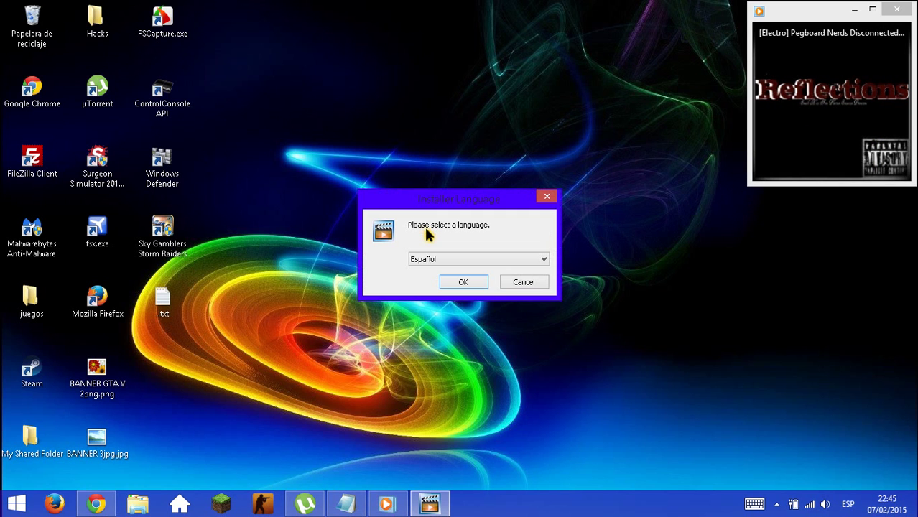
pyautogui.click(454, 260)
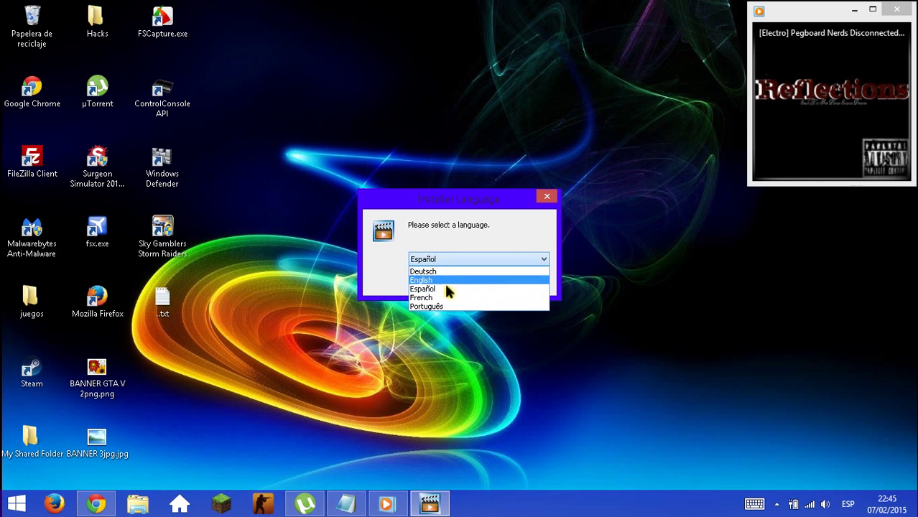
pyautogui.click(441, 291)
pyautogui.click(462, 282)
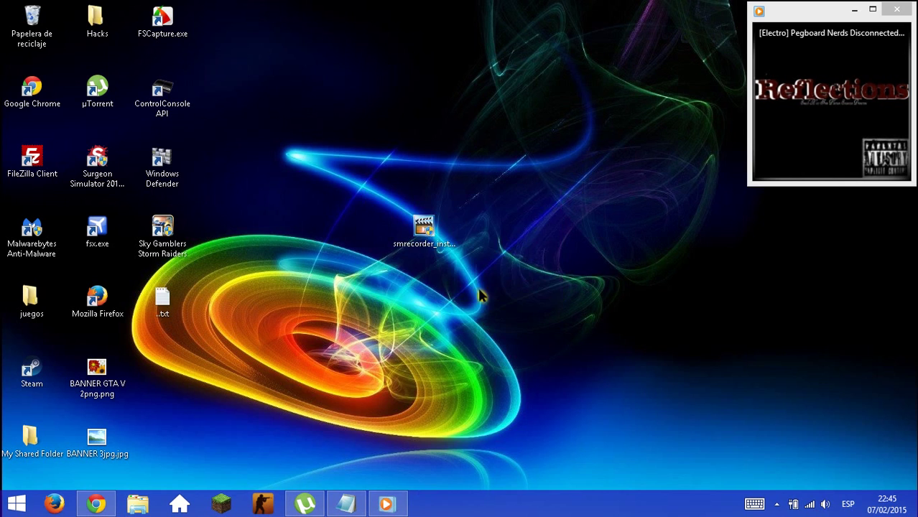
# - Accept the license agreement and install SMRecorder 1.3.2 in C:\Program Files (x86)\SMRecorder
pyautogui.click(535, 360)
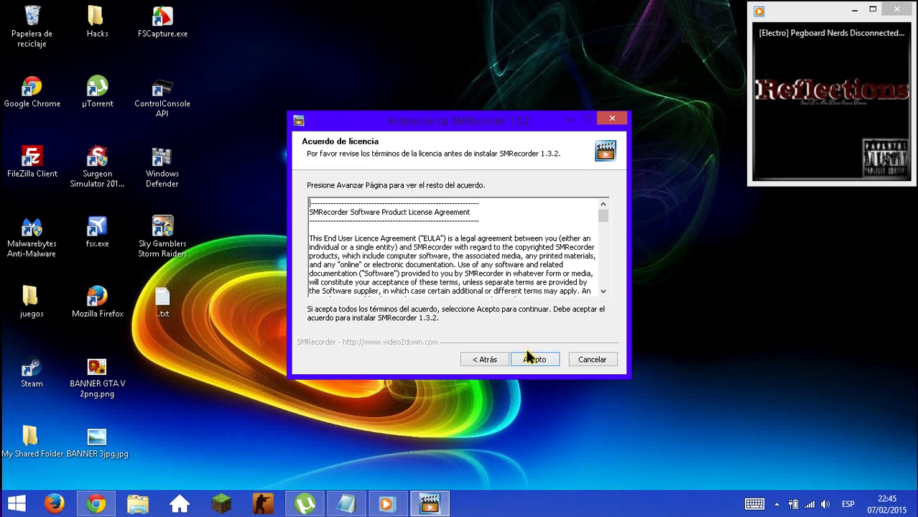
pyautogui.click(533, 360)
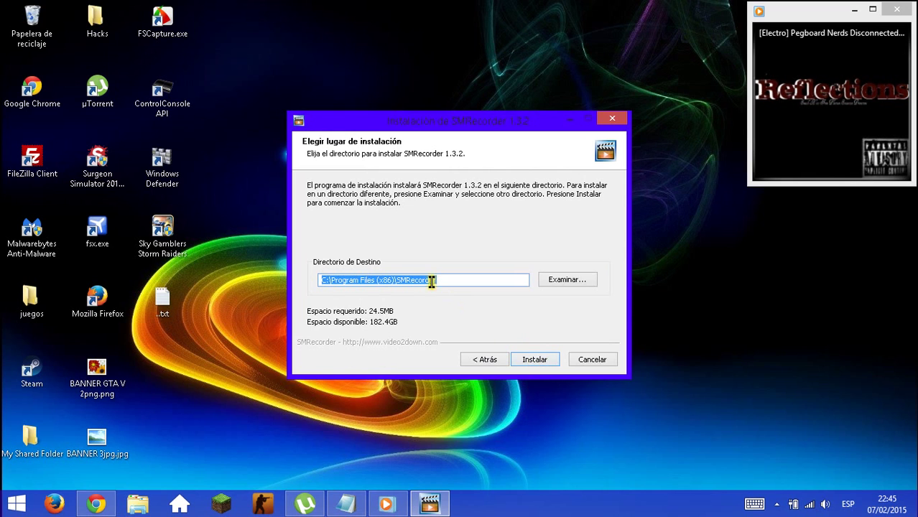
pyautogui.click(546, 279)
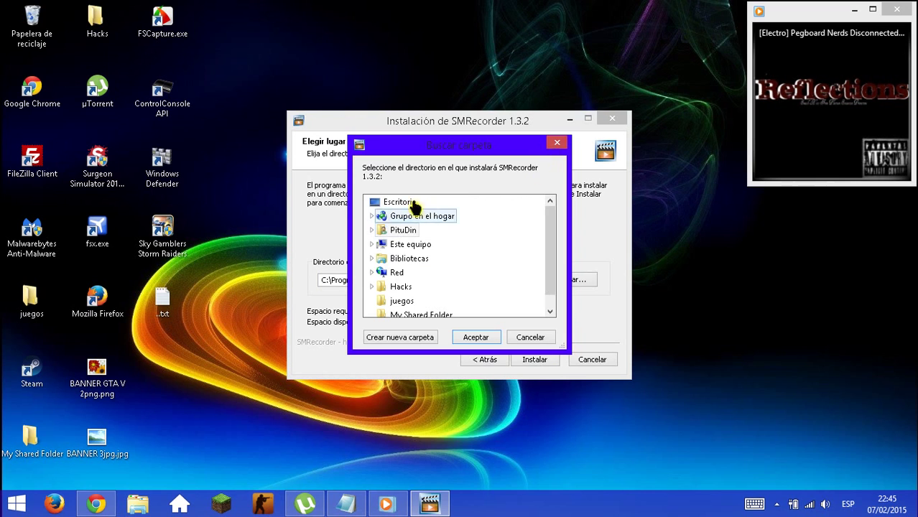
pyautogui.click(558, 143)
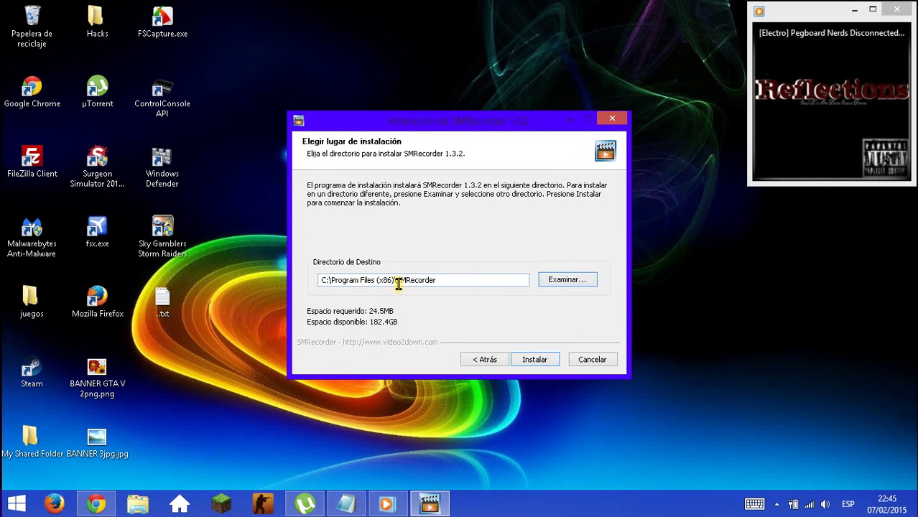
pyautogui.click(523, 359)
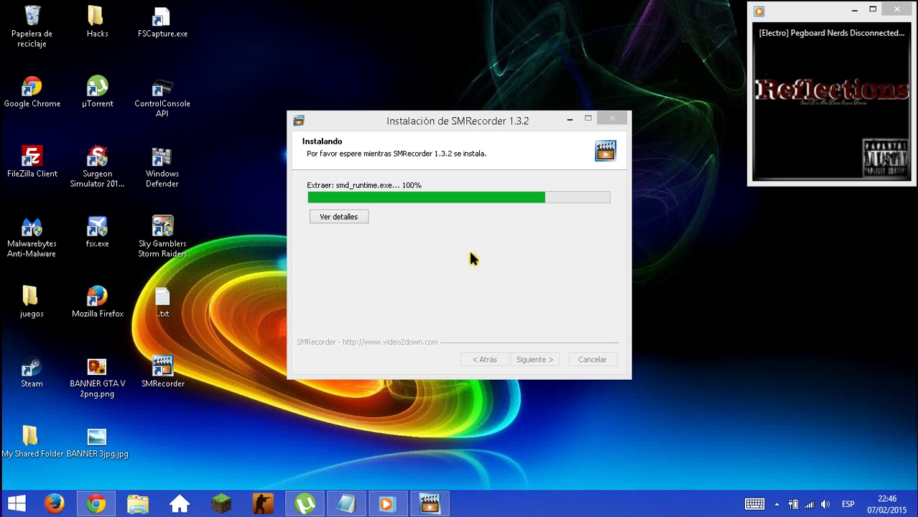
# - Show the installation details and finish the setup with the option to run SMRecorder 1.3.2 enabled
pyautogui.click(338, 218)
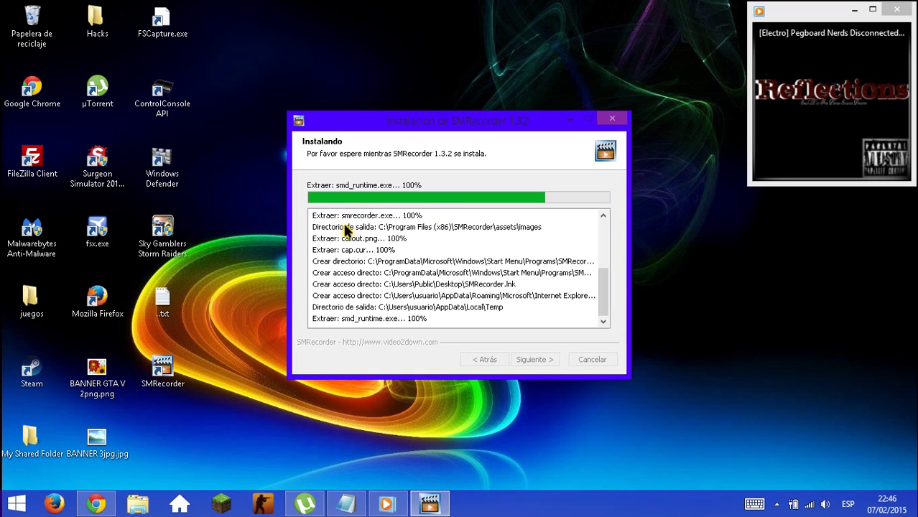
pyautogui.click(593, 297)
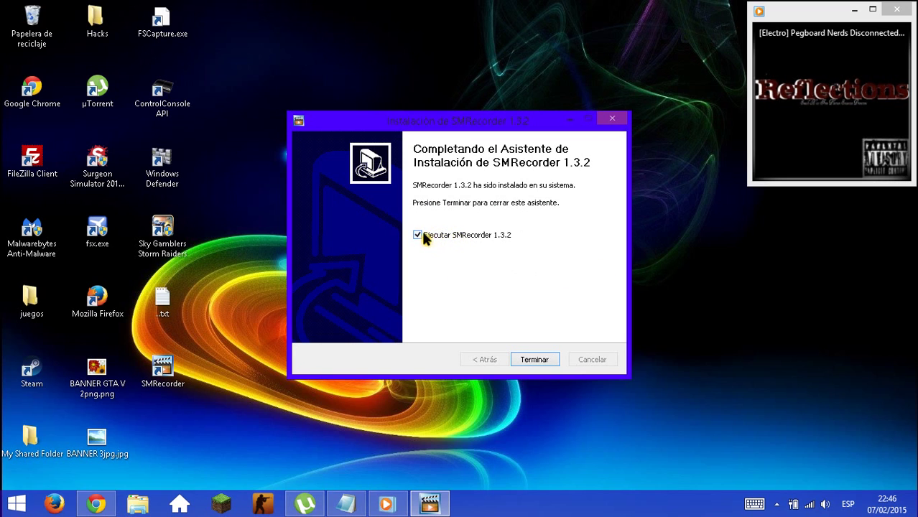
pyautogui.click(535, 360)
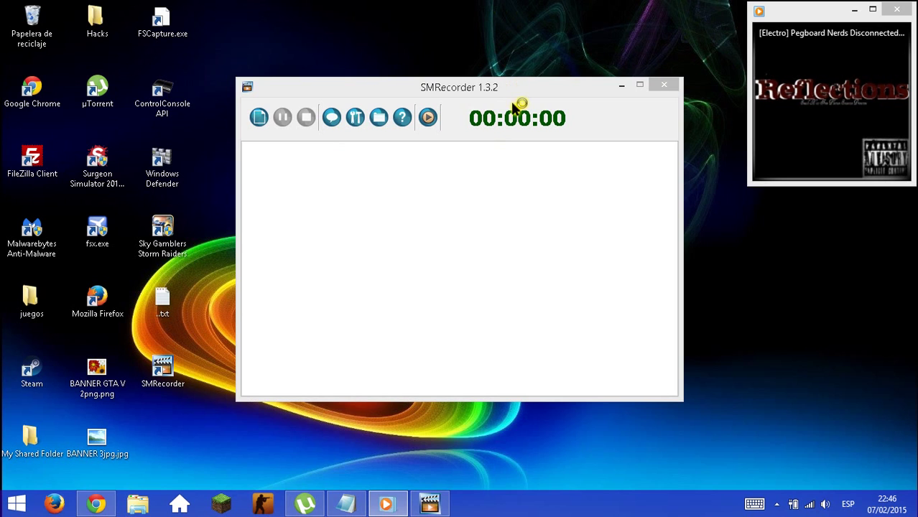
# - Start a new recording task and choose a video capture frame rate of 25 frames/s
pyautogui.moveTo(504, 106); pyautogui.dragTo(493, 104)
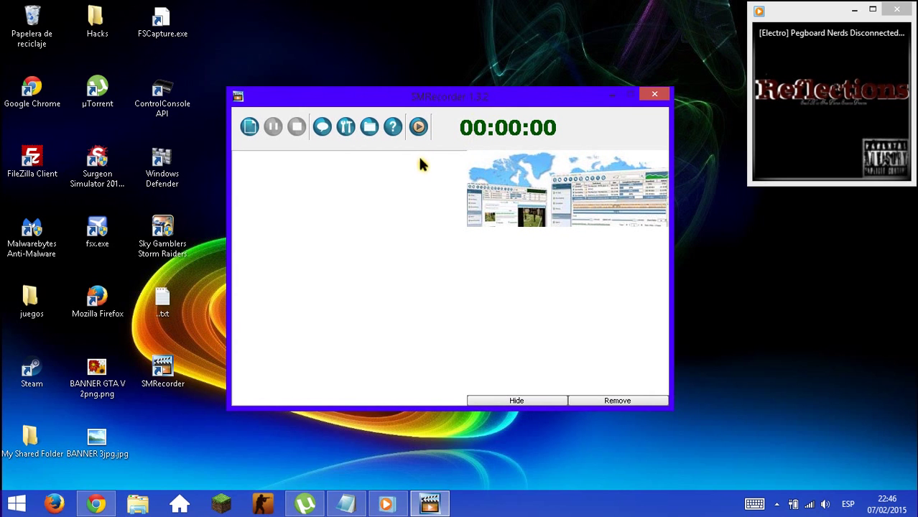
pyautogui.click(250, 127)
pyautogui.click(378, 177)
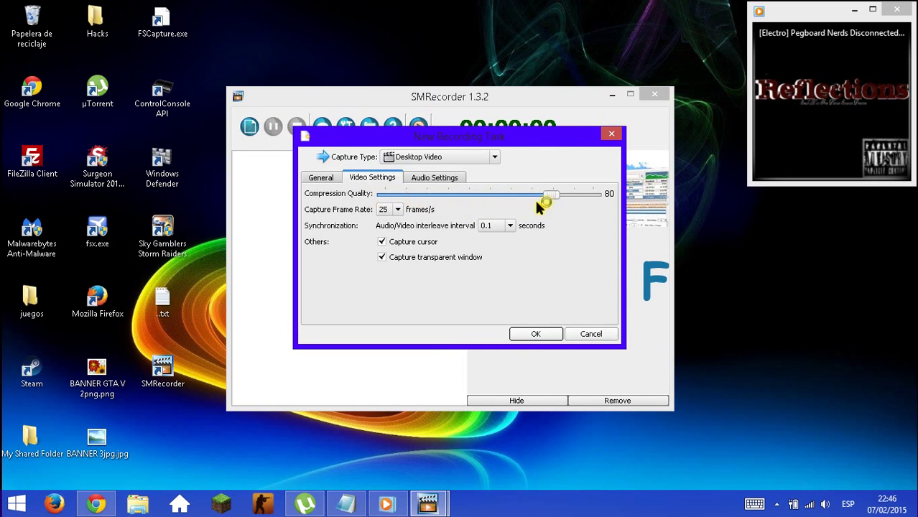
pyautogui.click(397, 210)
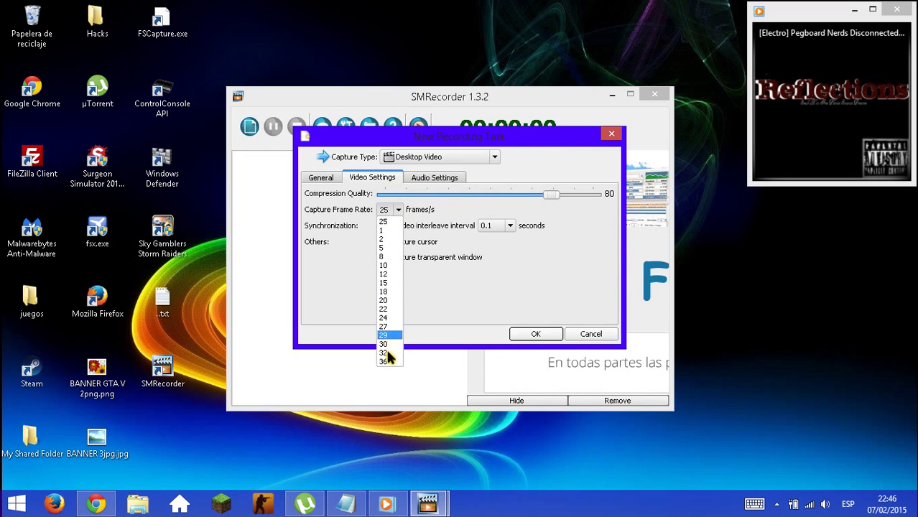
pyautogui.click(384, 222)
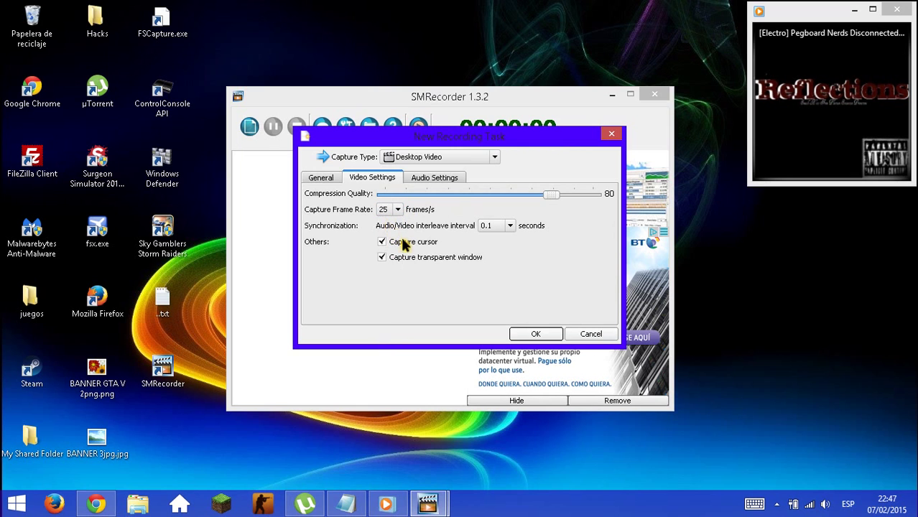
# - Choose the Realtek microphone with Volumen general as the audio input and Full Desktop as the capture size
pyautogui.click(335, 176)
pyautogui.click(413, 194)
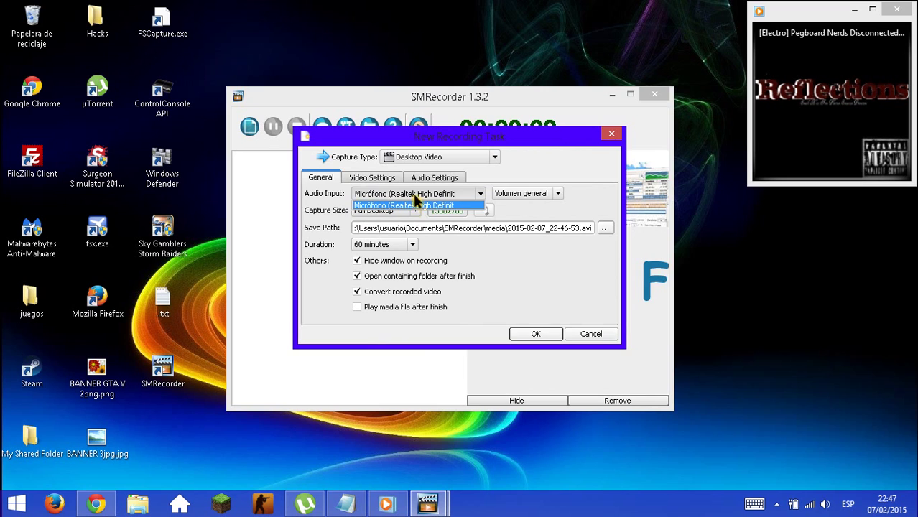
pyautogui.click(414, 199)
pyautogui.click(524, 193)
pyautogui.click(528, 204)
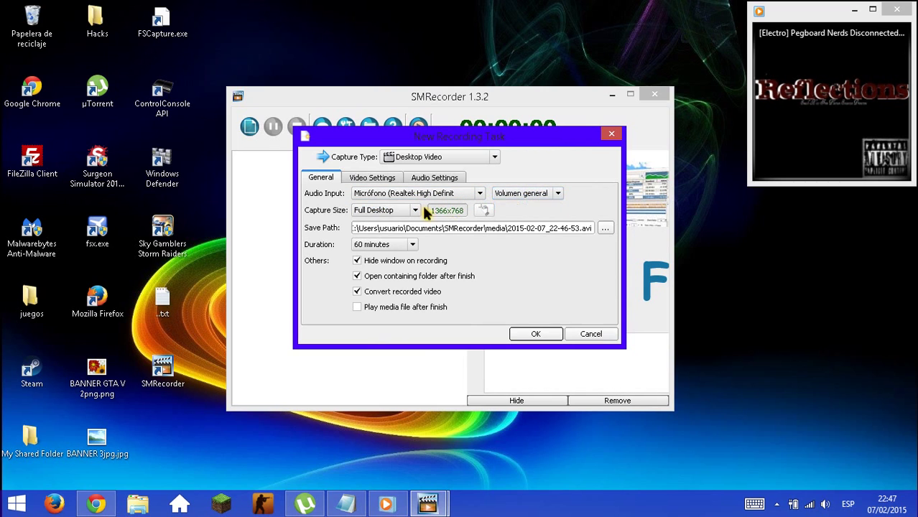
pyautogui.click(414, 211)
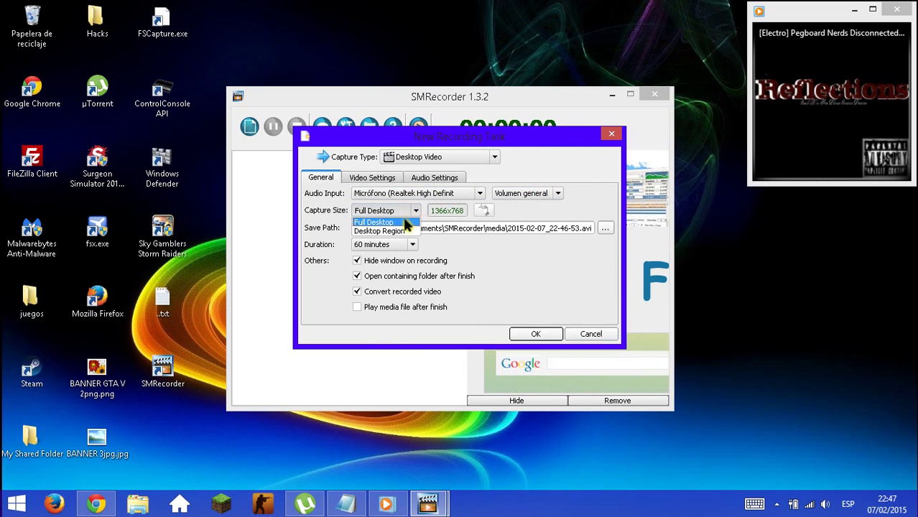
pyautogui.click(417, 213)
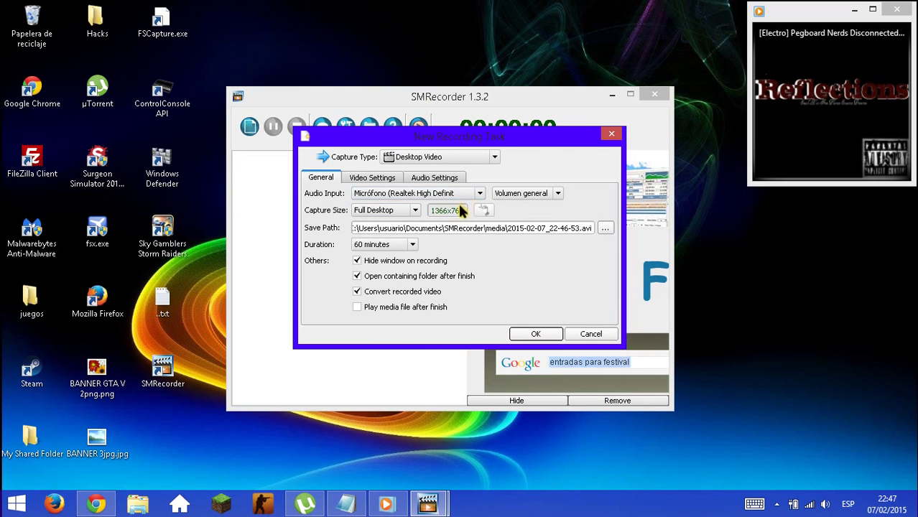
# - Set the recording task's duration to Unlimited
pyautogui.click(403, 246)
pyautogui.click(379, 338)
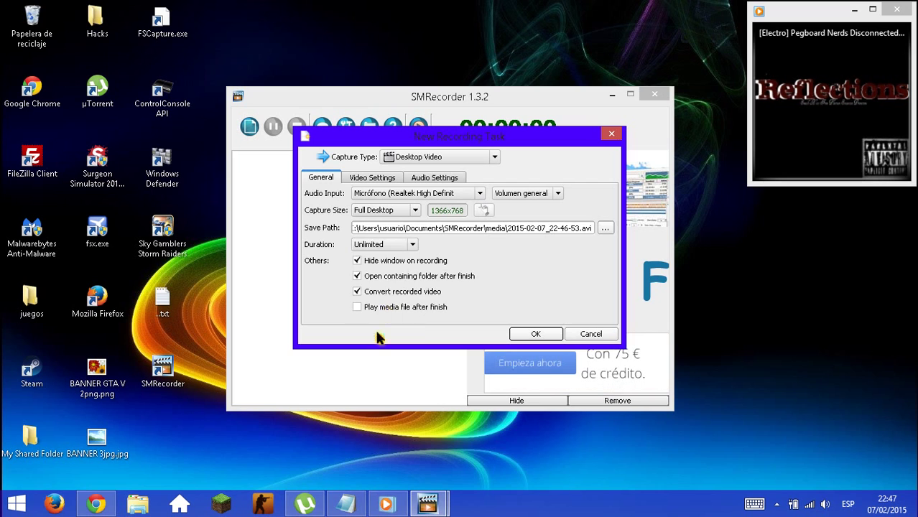
pyautogui.click(400, 244)
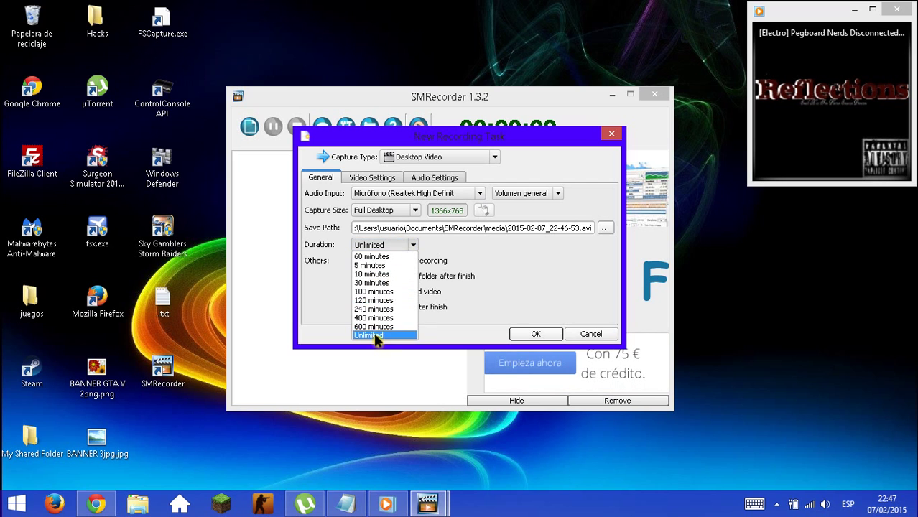
pyautogui.click(374, 327)
pyautogui.click(388, 243)
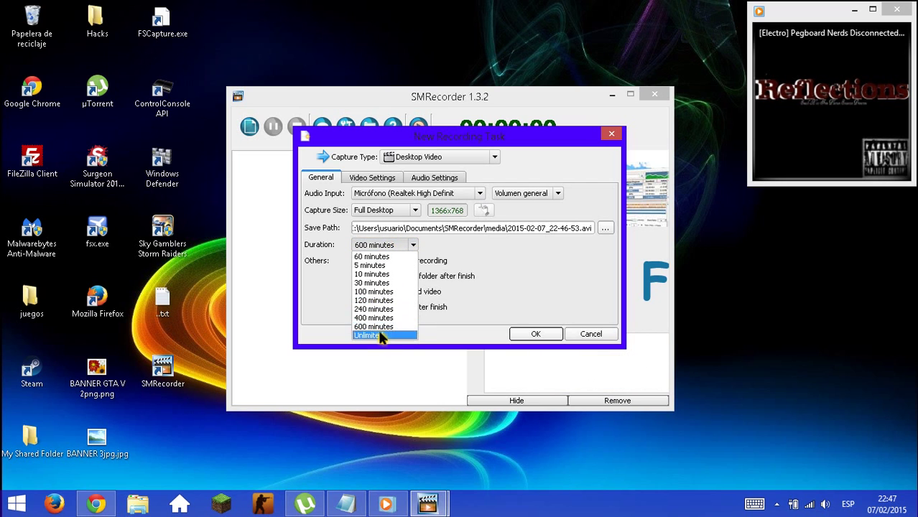
pyautogui.click(368, 336)
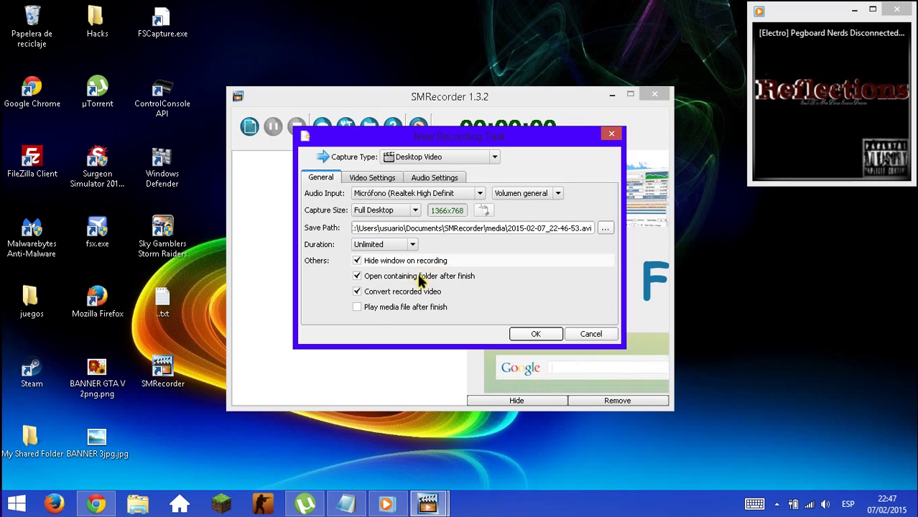
# - Review the audio settings and the available capture types, and cancel the new recording task
pyautogui.click(425, 178)
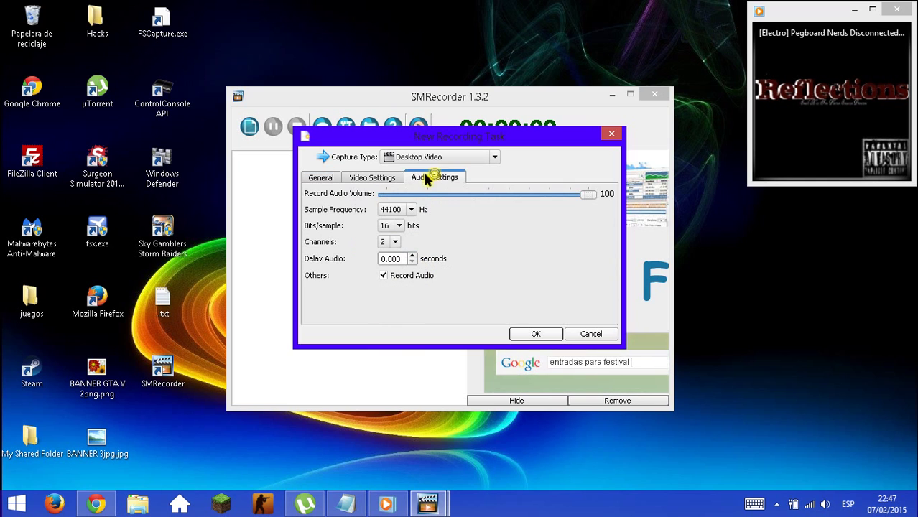
pyautogui.click(431, 156)
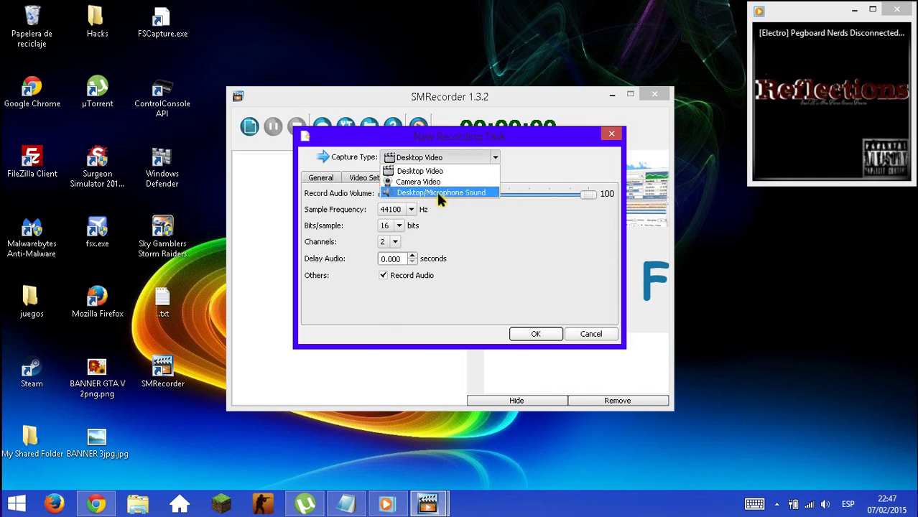
pyautogui.click(481, 160)
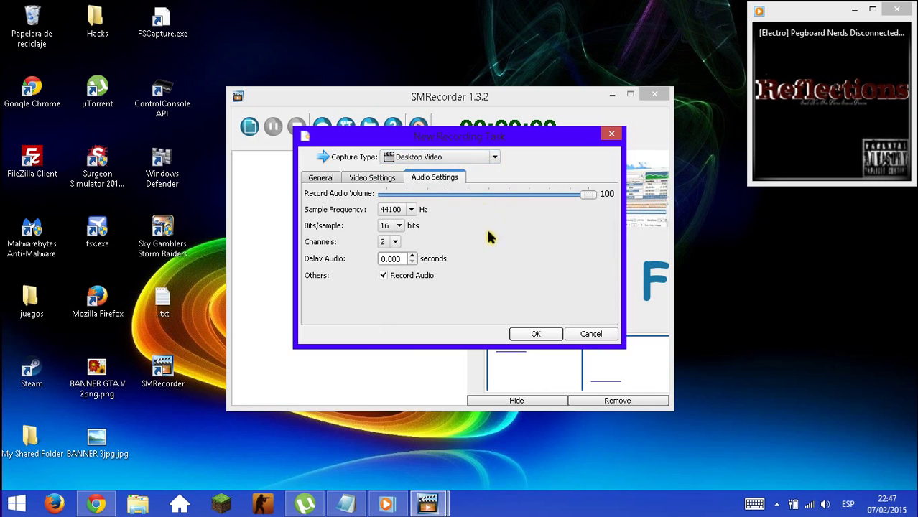
pyautogui.click(581, 332)
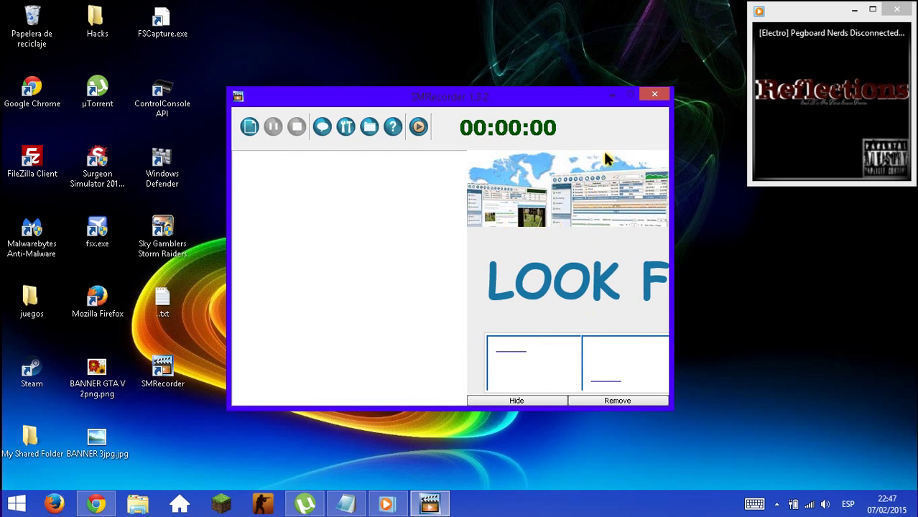
# - Close SMRecorder and confirm quitting the program
pyautogui.click(655, 95)
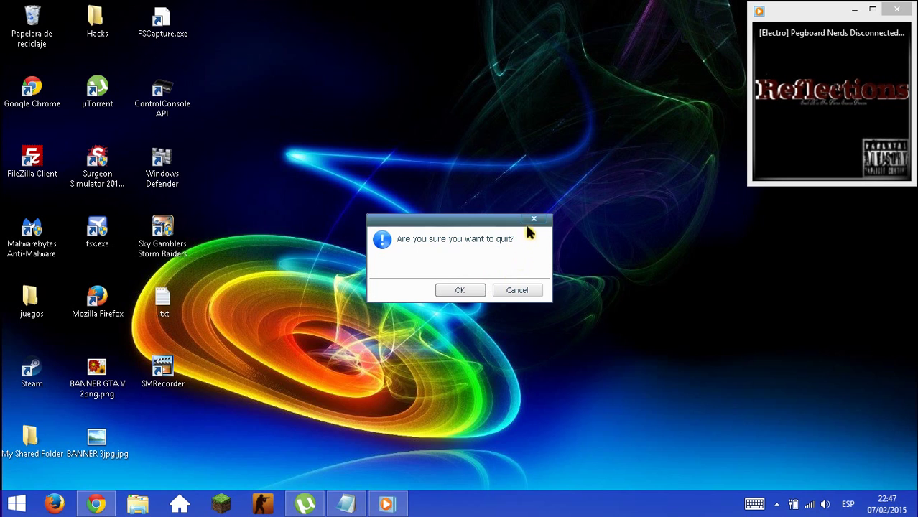
pyautogui.click(532, 220)
pyautogui.click(655, 94)
pyautogui.click(465, 291)
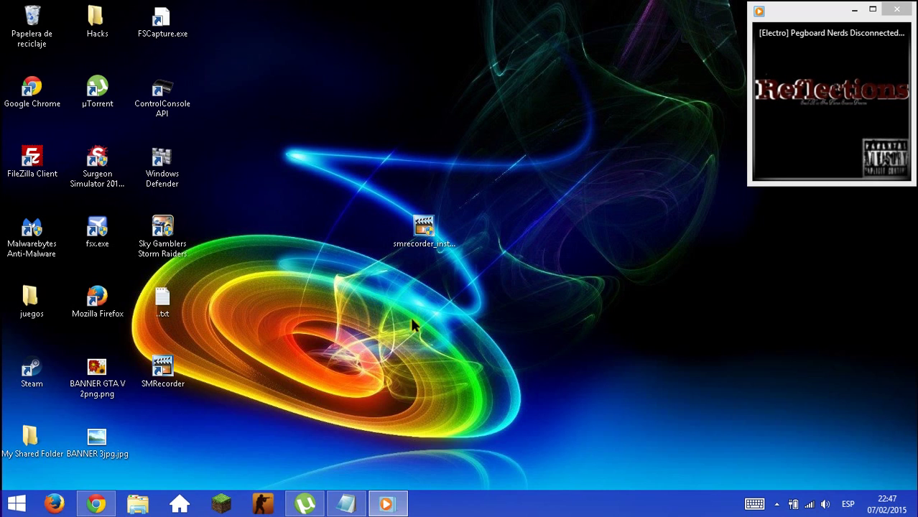
# - In the open Notepad note, leave a blank line below the existing text and write "LIKE Y SUBSRIBETE PARA MAS VIDEOS ASTA LA PROXIMA ADIOS"
pyautogui.click(357, 504)
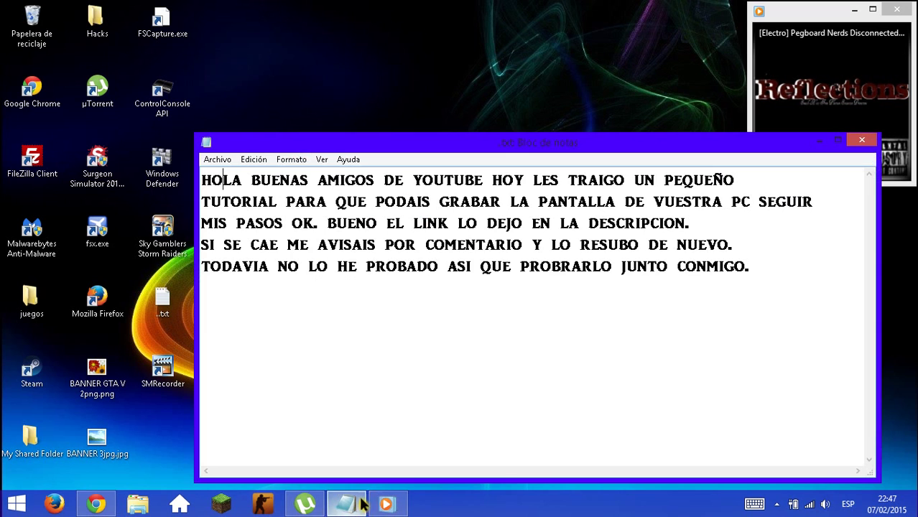
pyautogui.click(754, 277)
pyautogui.press('Return')
pyautogui.press('Return')
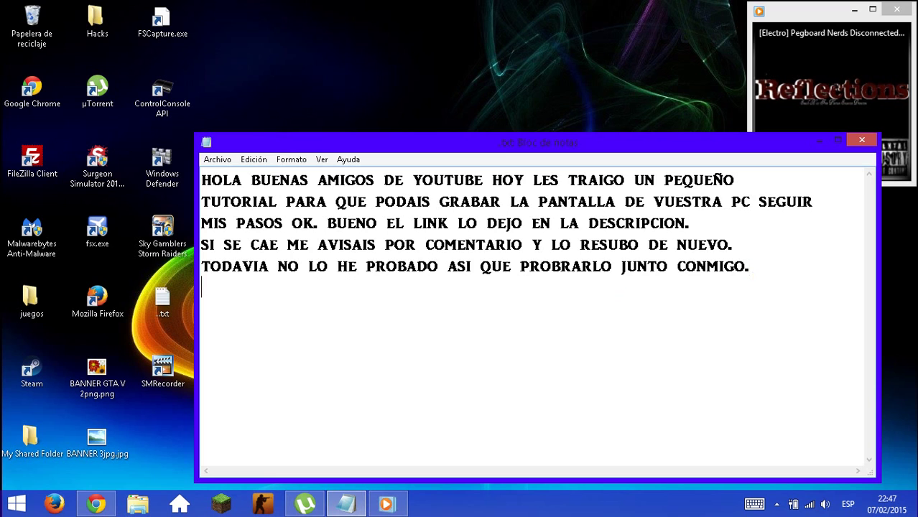
pyautogui.write('LIKE Y SU')
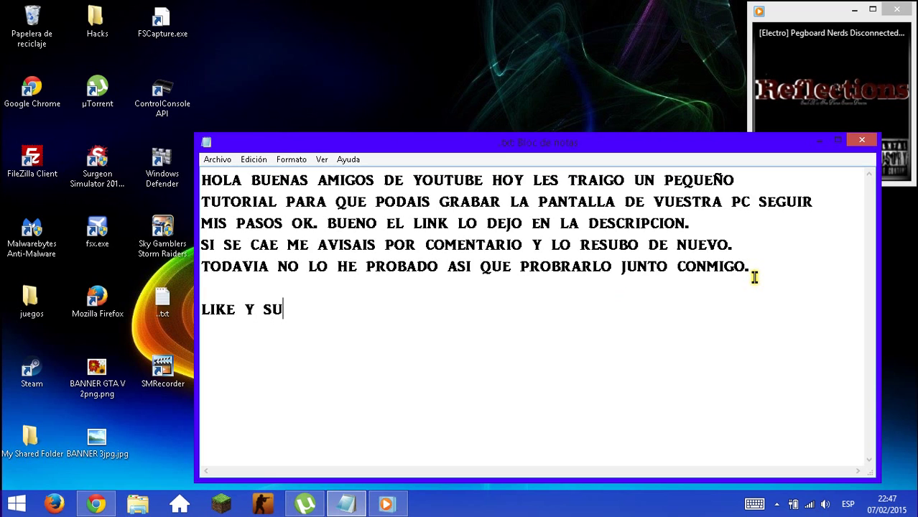
pyautogui.write('BSRIBETE ')
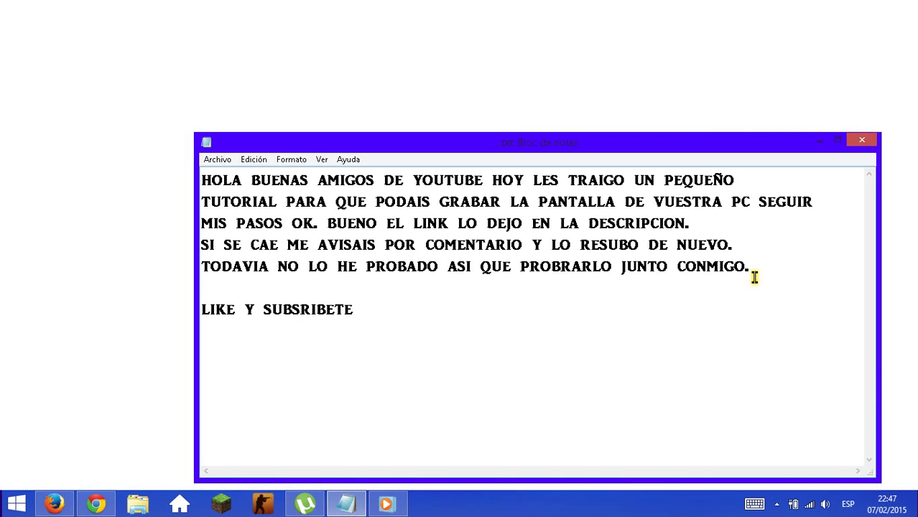
pyautogui.write('PARA MAS V')
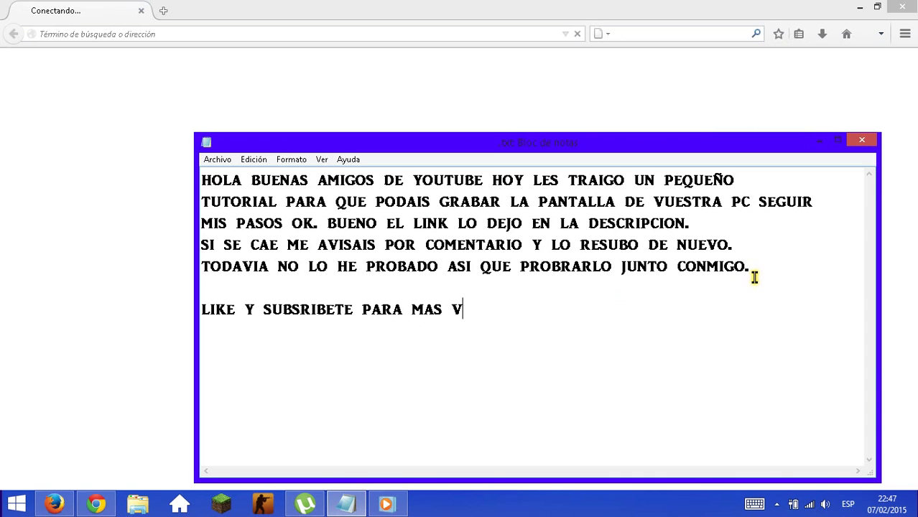
pyautogui.write('IDEOS ')
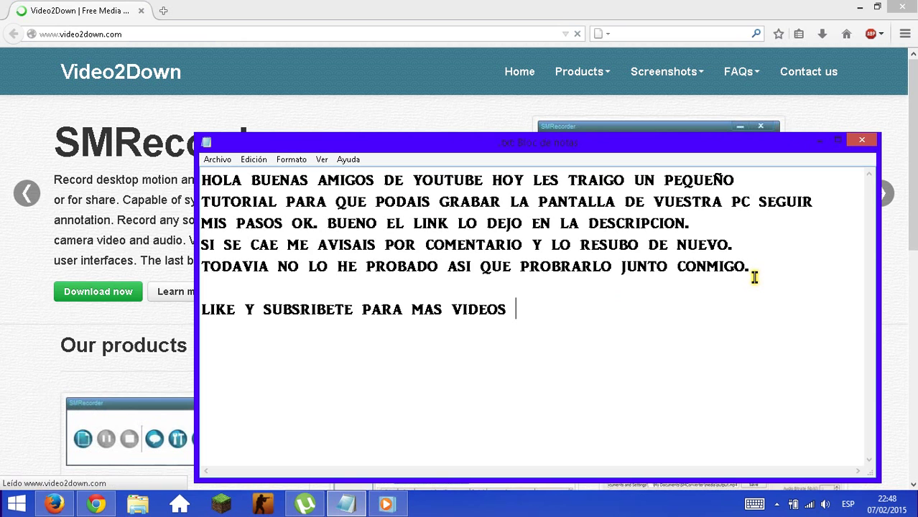
pyautogui.write('ASTA ')
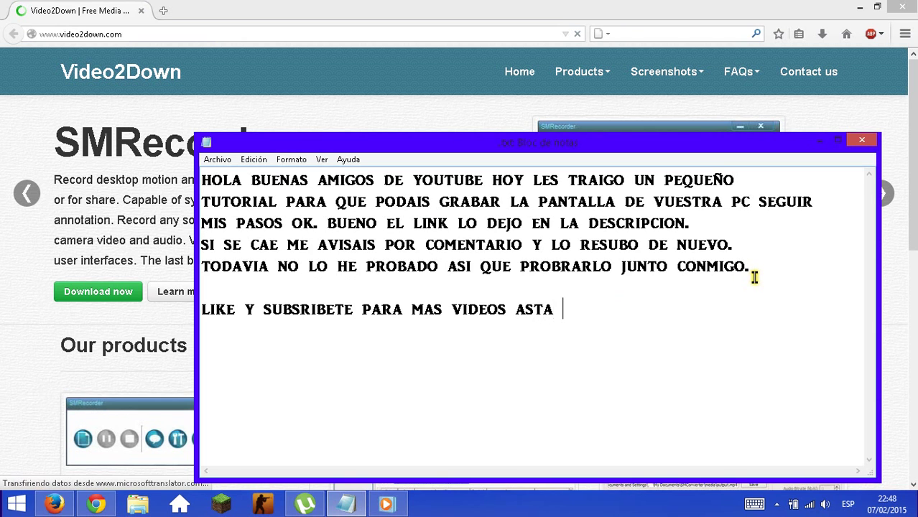
pyautogui.write('LA PRO')
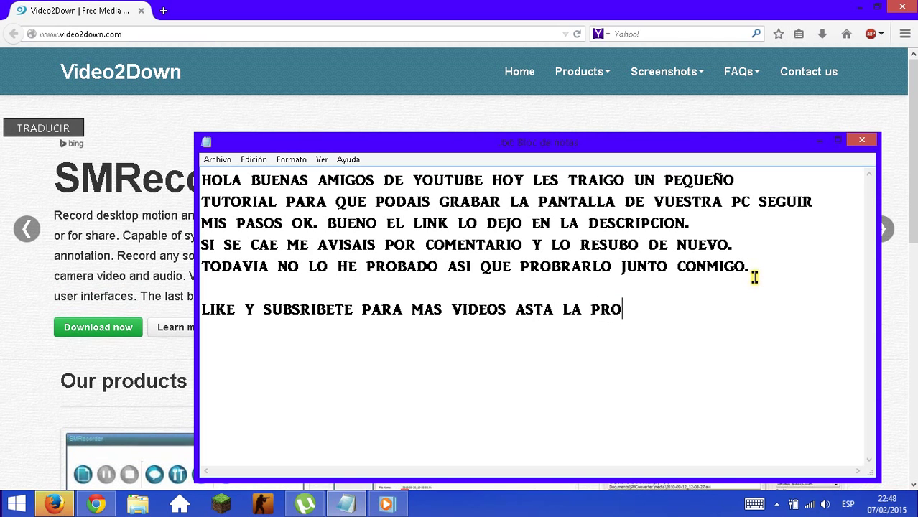
pyautogui.write('XIMA ADIOS')
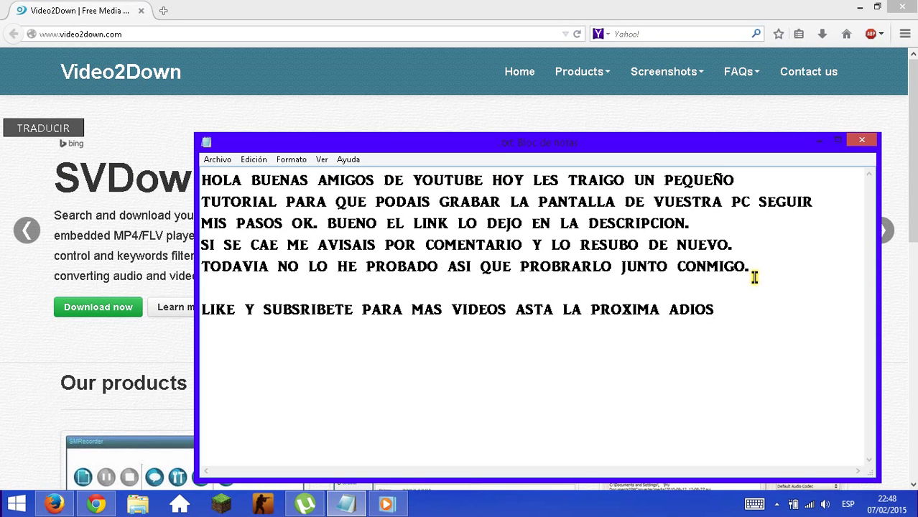
# - Close the Notepad note and the Firefox window, dismissing the default-browser prompt, to return to the desktop
pyautogui.click(862, 139)
pyautogui.click(409, 260)
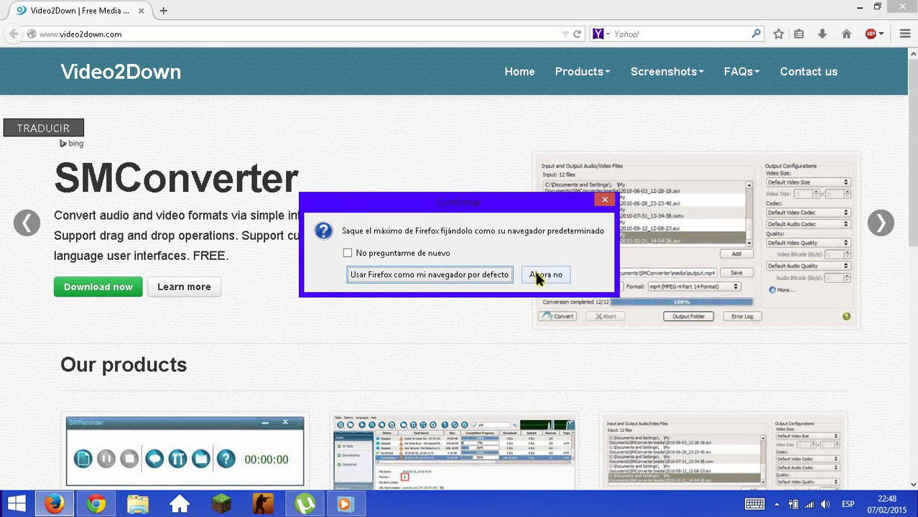
pyautogui.press('Escape')
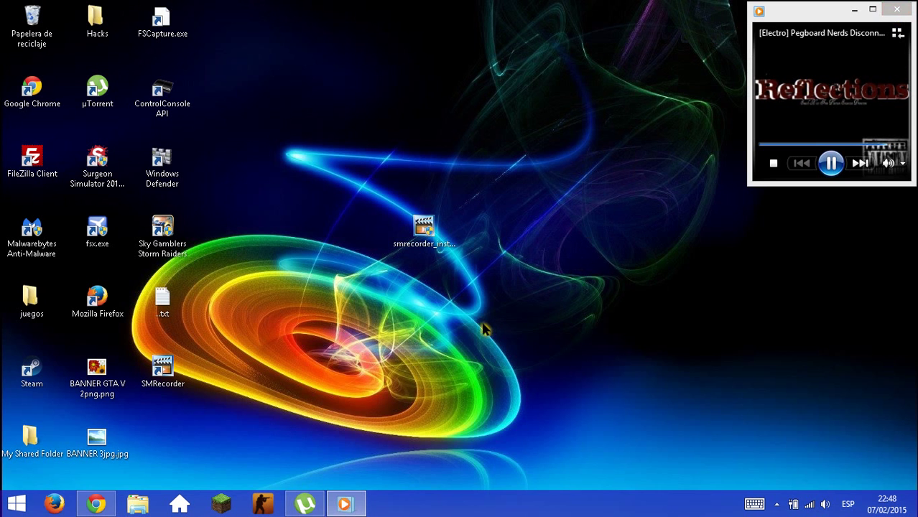
pyautogui.click(532, 362)
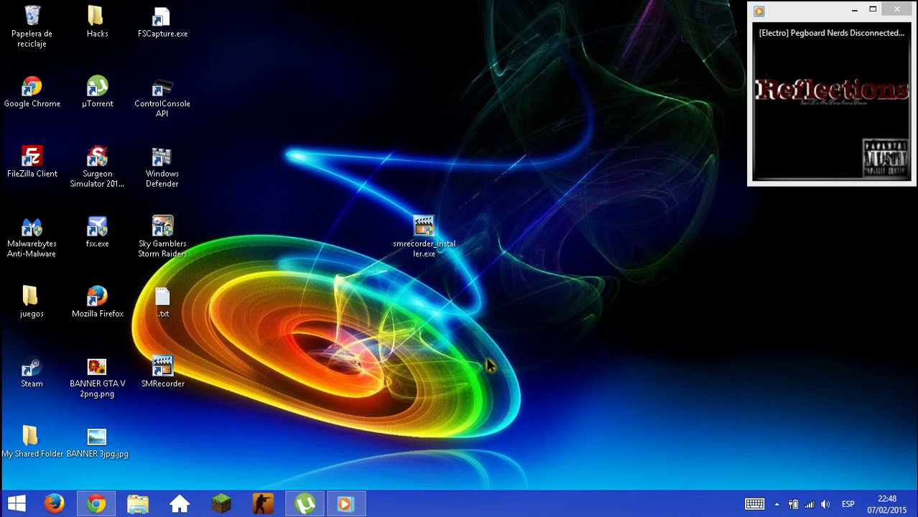